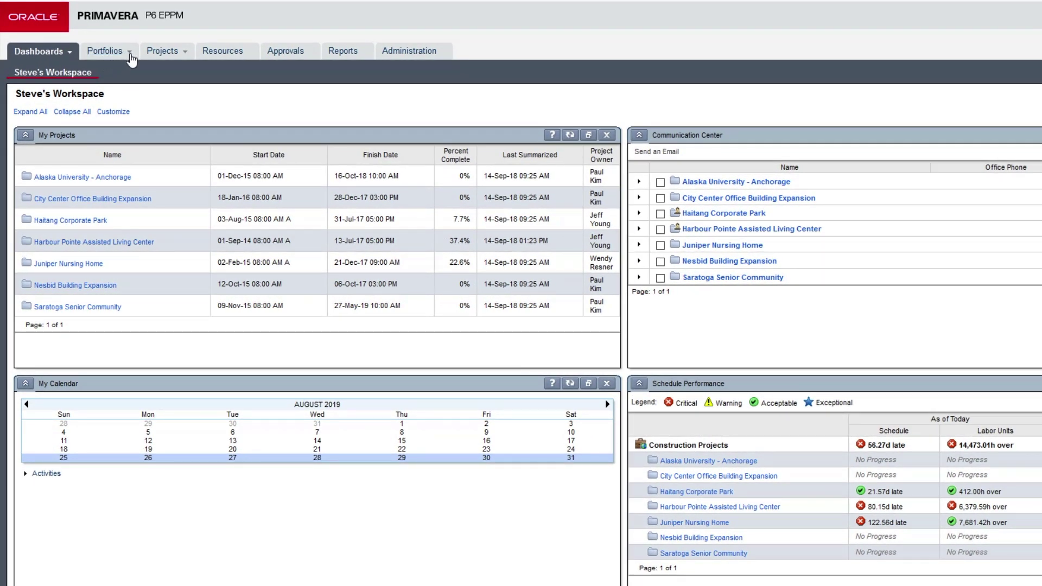
# - Show the Portfolios menu from the workspace dashboard
pyautogui.click(130, 57)
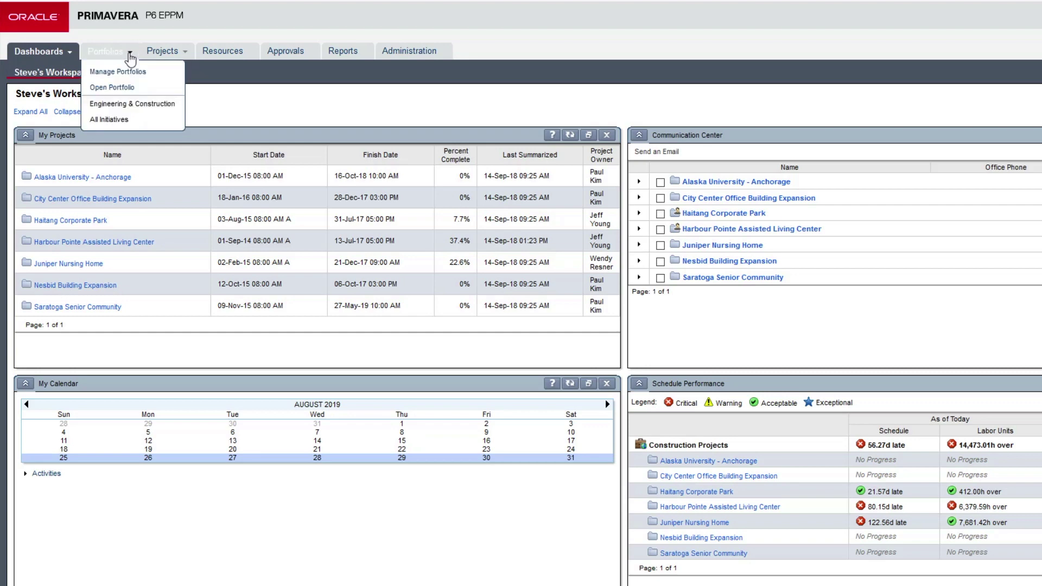
# - Open the E&C-Engineering & Construction portfolio under Enterprise-All Initiatives
pyautogui.click(114, 87)
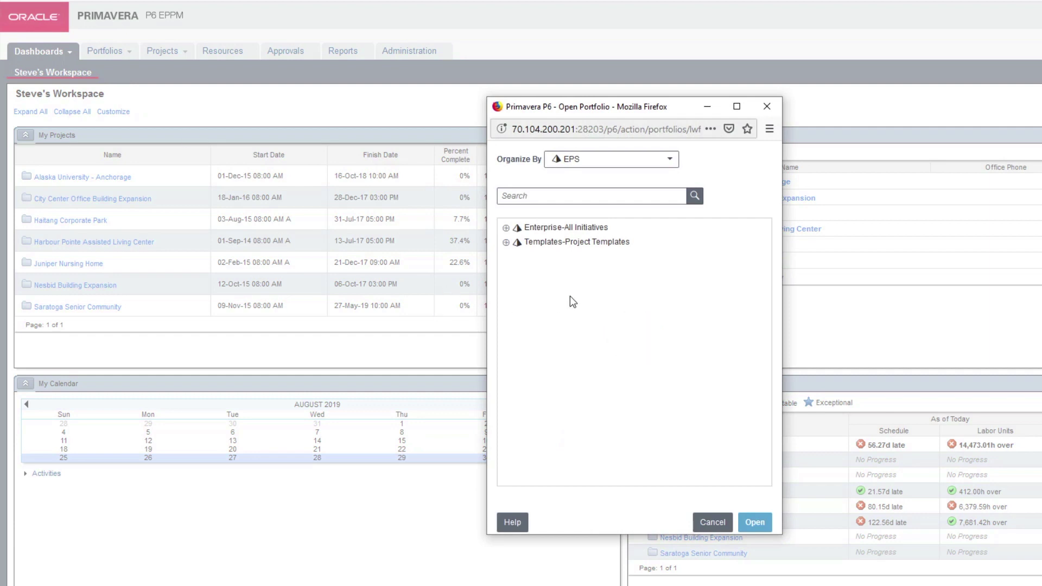
pyautogui.click(505, 228)
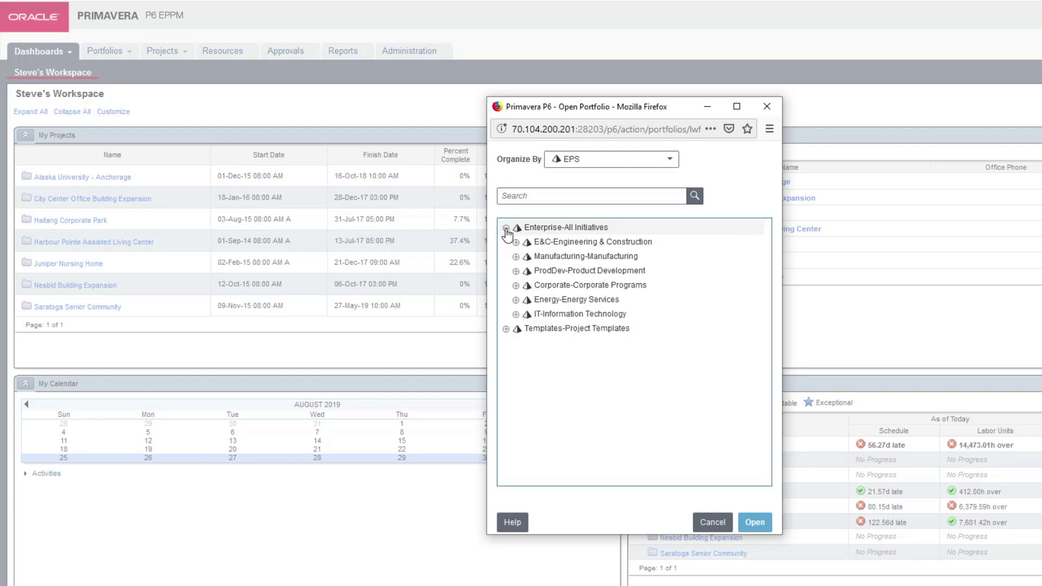
pyautogui.click(648, 247)
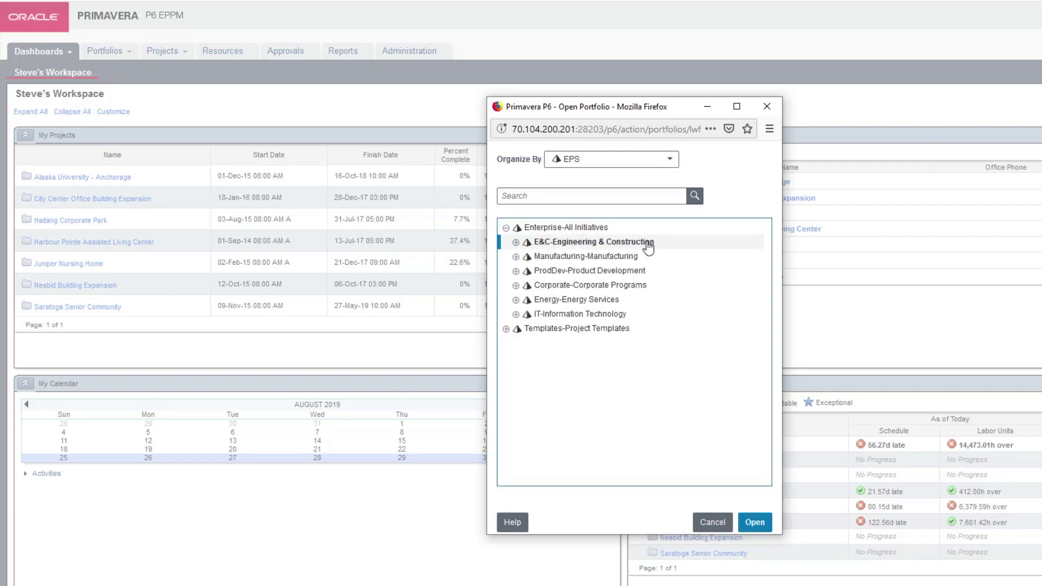
pyautogui.click(753, 523)
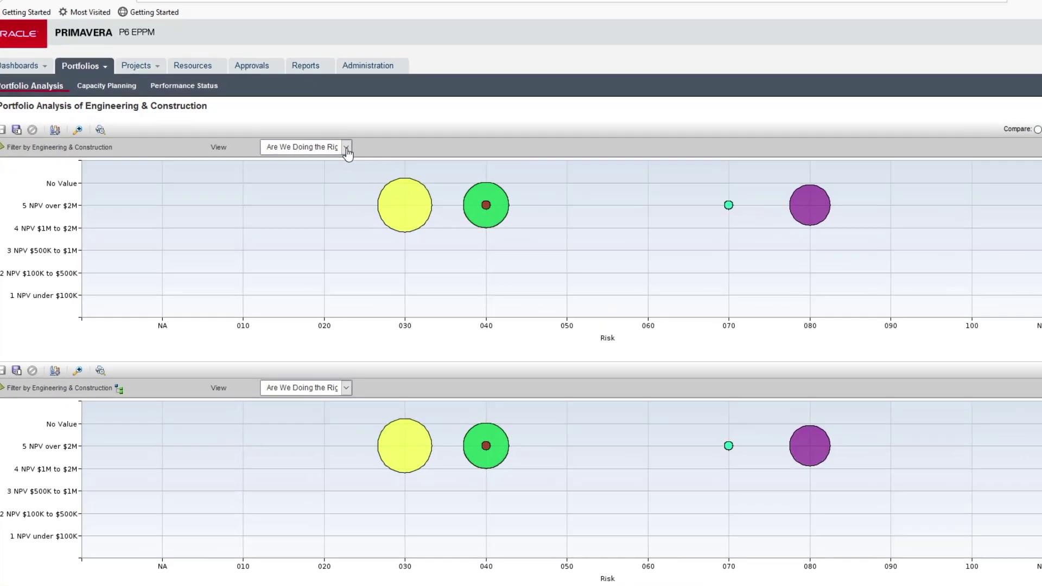
# - List the available chart views for the top Portfolio Analysis chart
pyautogui.click(320, 164)
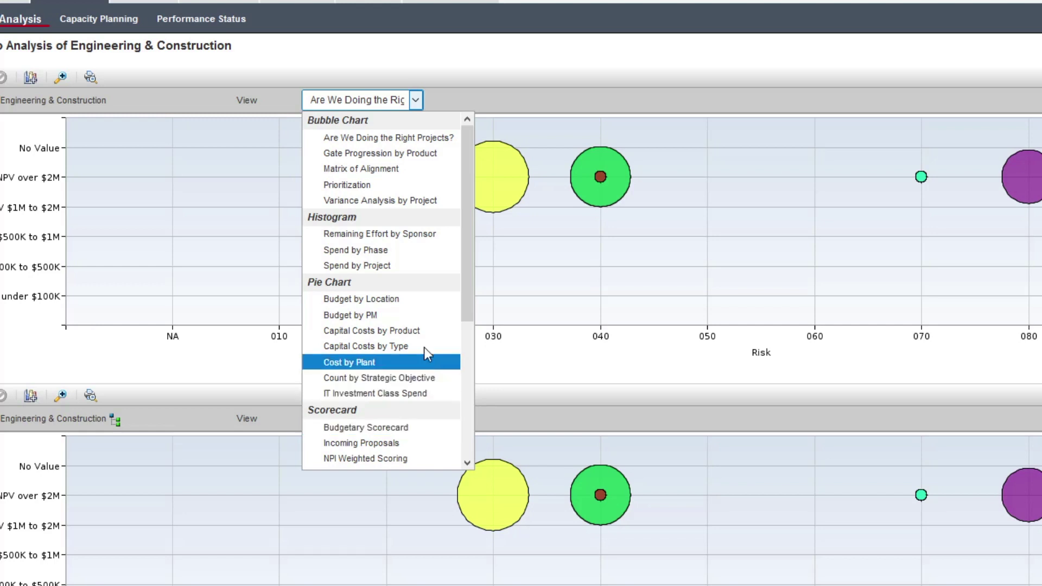
# - Show the top chart as Budget by Location and the lower chart as Budget by PM
pyautogui.click(415, 299)
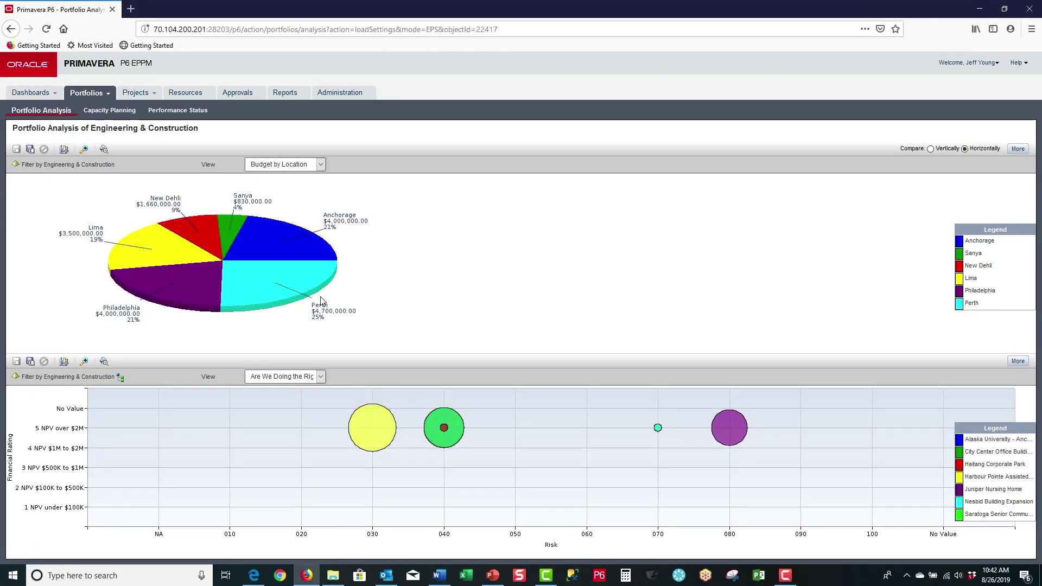
pyautogui.click(321, 379)
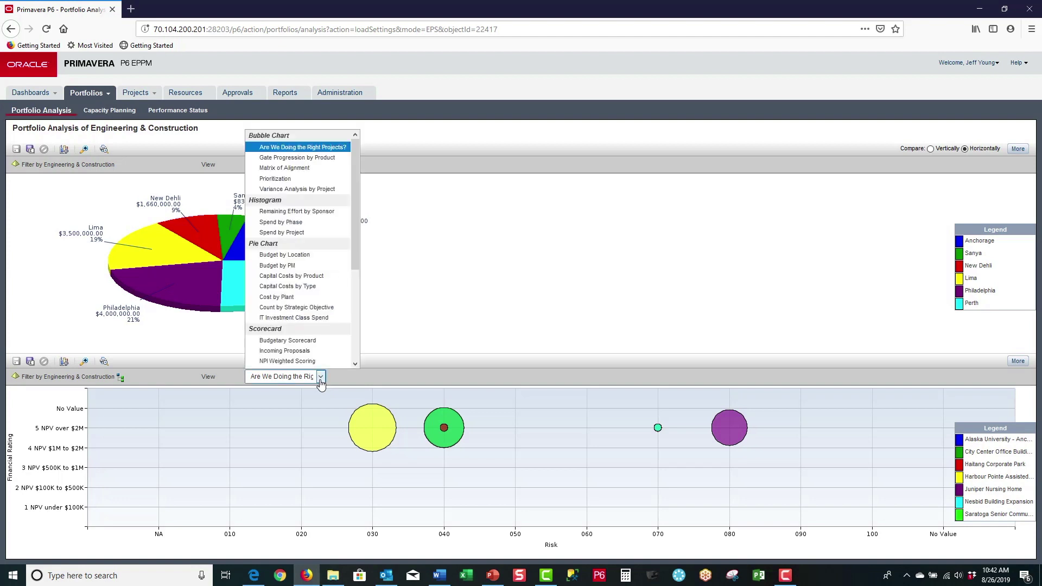
pyautogui.click(324, 266)
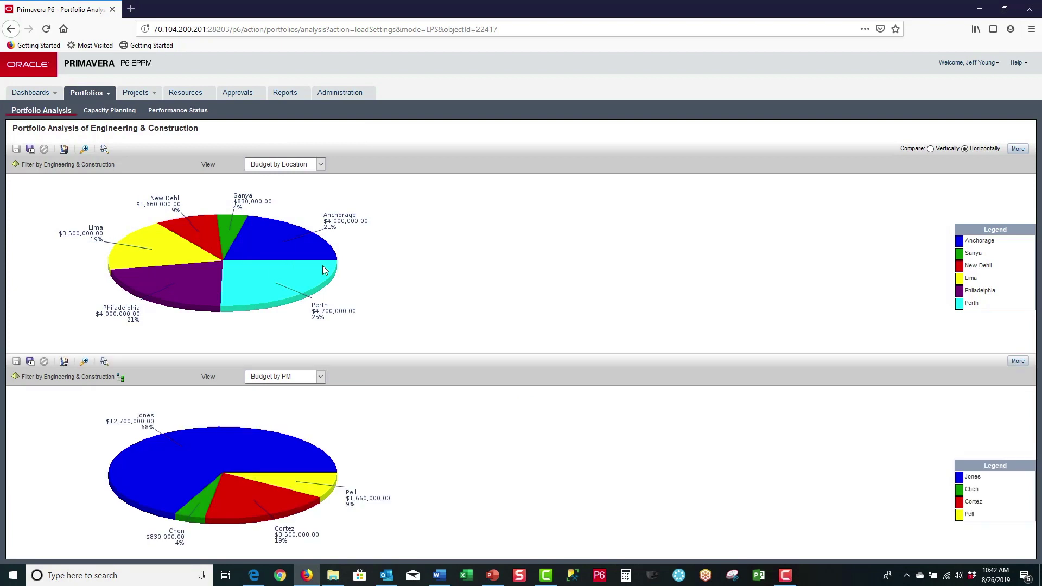
# - Return the lower chart to Are We Doing the Right Projects?
pyautogui.click(320, 377)
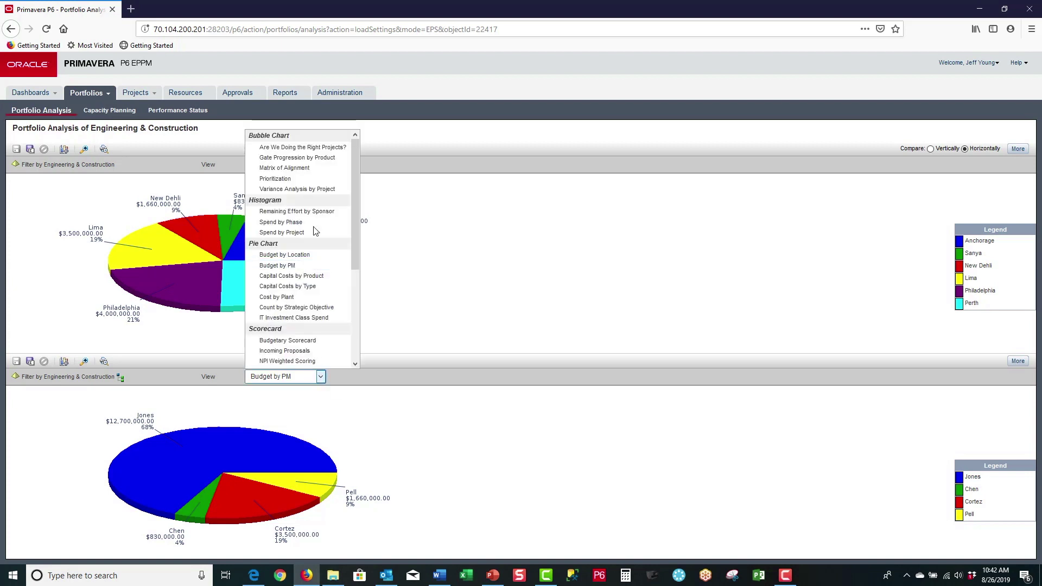
pyautogui.click(299, 147)
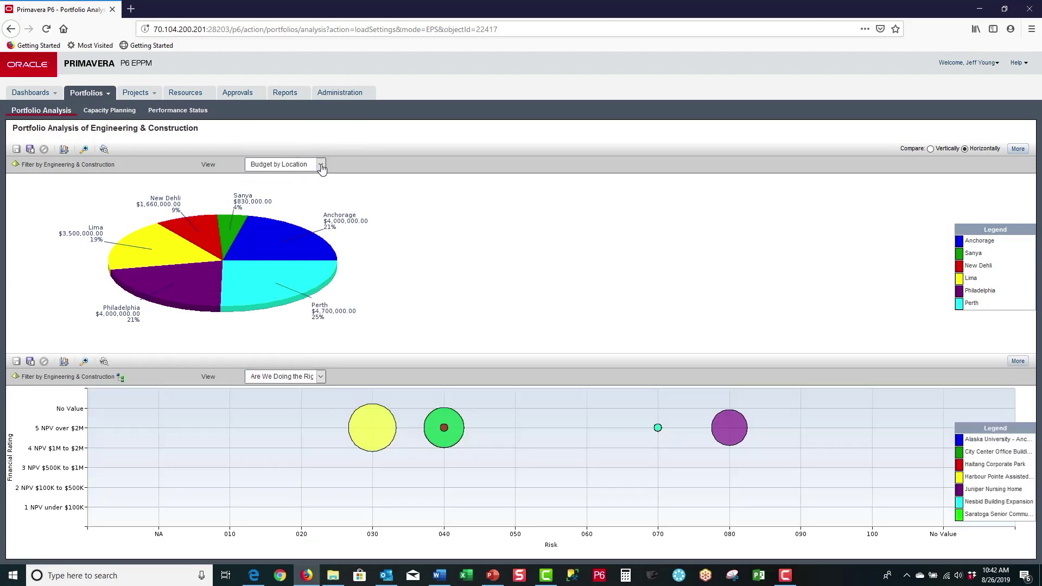
pyautogui.click(322, 167)
# - Show Capacity Planning with the six Engineering & Construction roles and the histogram's display settings
pyautogui.click(316, 190)
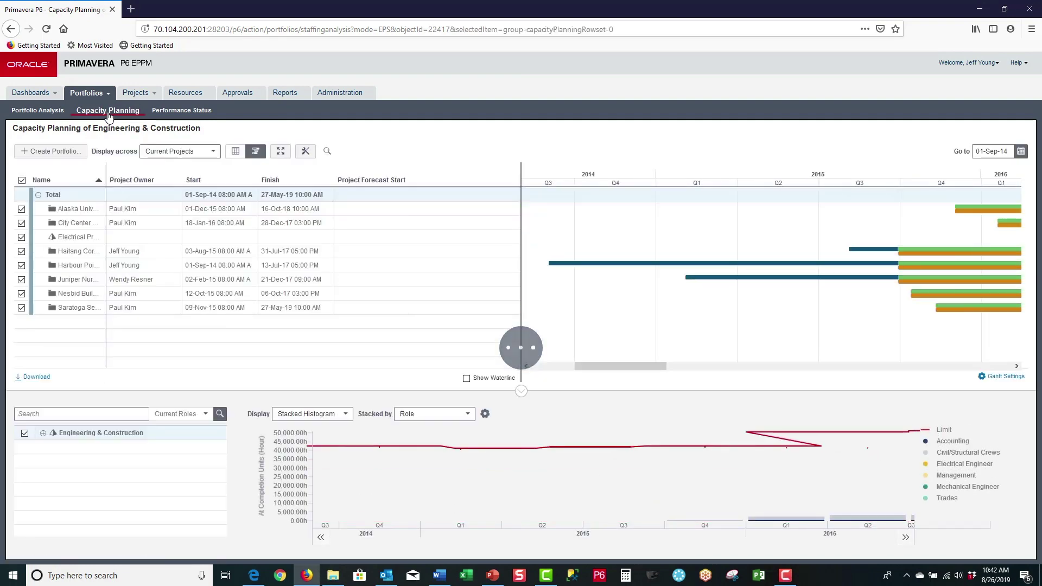
pyautogui.click(43, 434)
pyautogui.moveTo(44, 437); pyautogui.dragTo(144, 447)
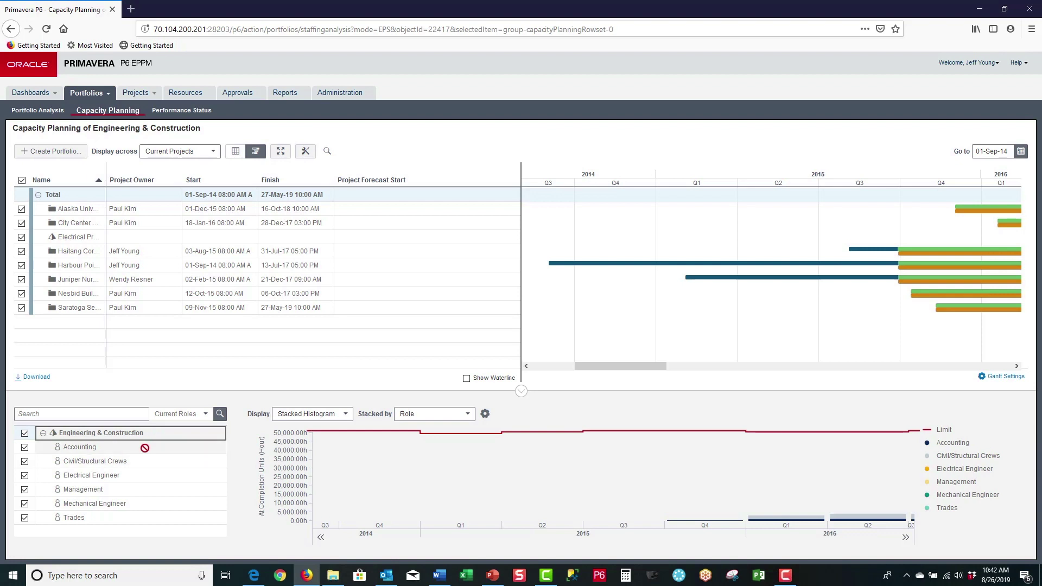
pyautogui.moveTo(145, 448)
pyautogui.mouseDown()
pyautogui.moveTo(239, 498)
pyautogui.moveTo(493, 456)
pyautogui.mouseUp()
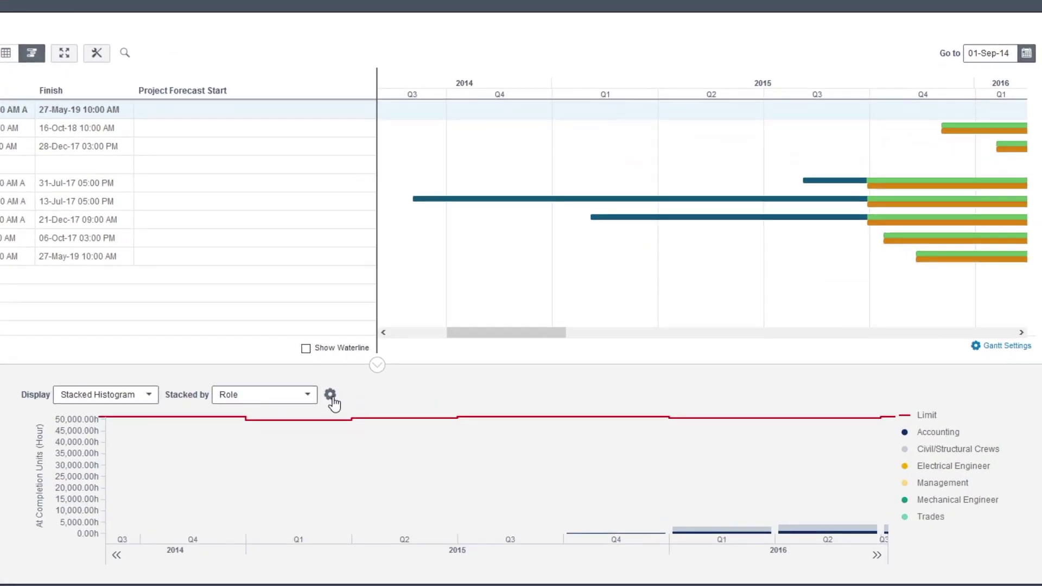
pyautogui.click(485, 414)
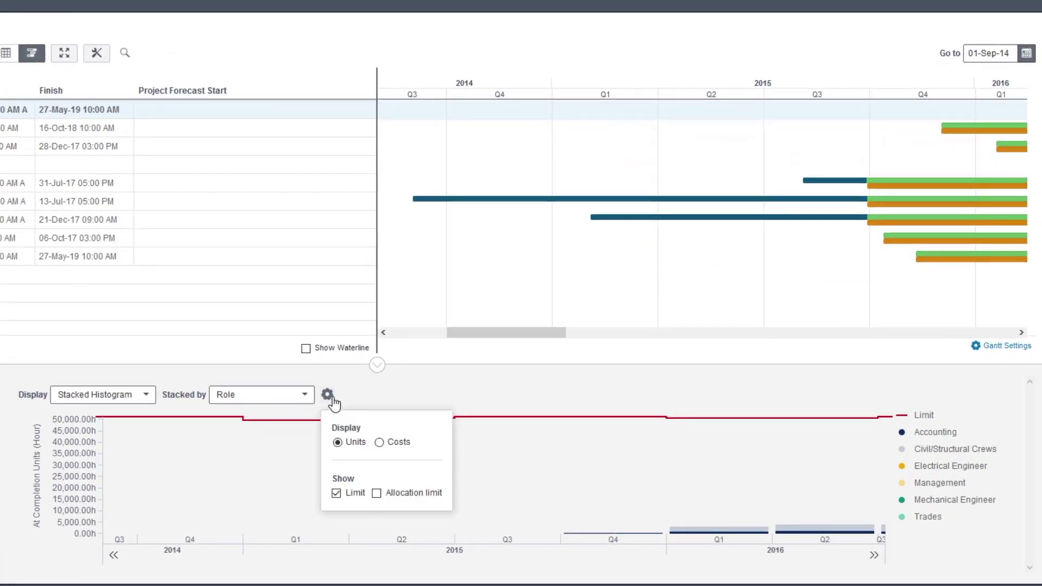
# - Hide the histogram's limit line and advance its timeline into 2015–2017
pyautogui.click(337, 494)
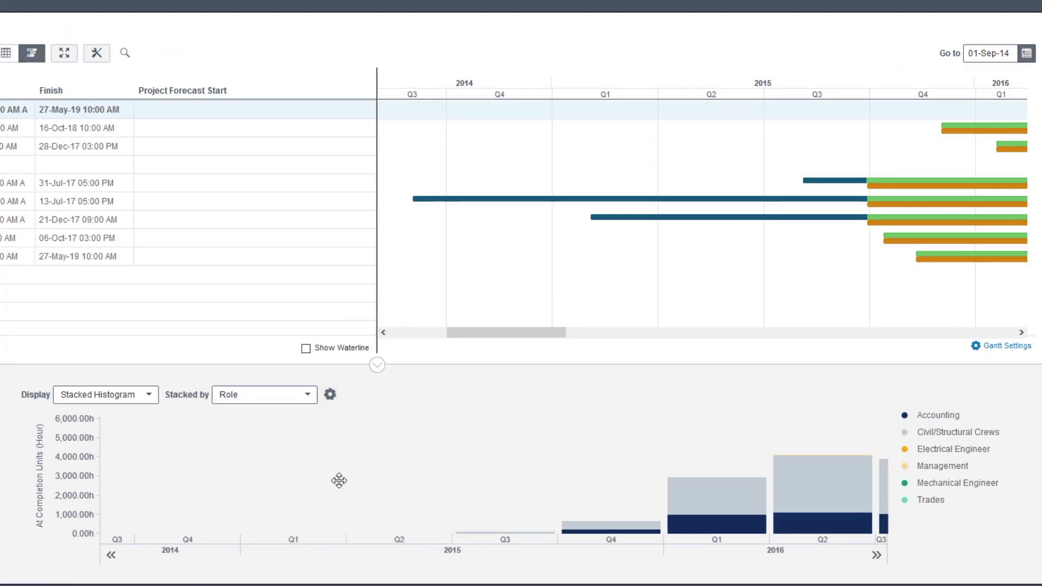
pyautogui.click(876, 556)
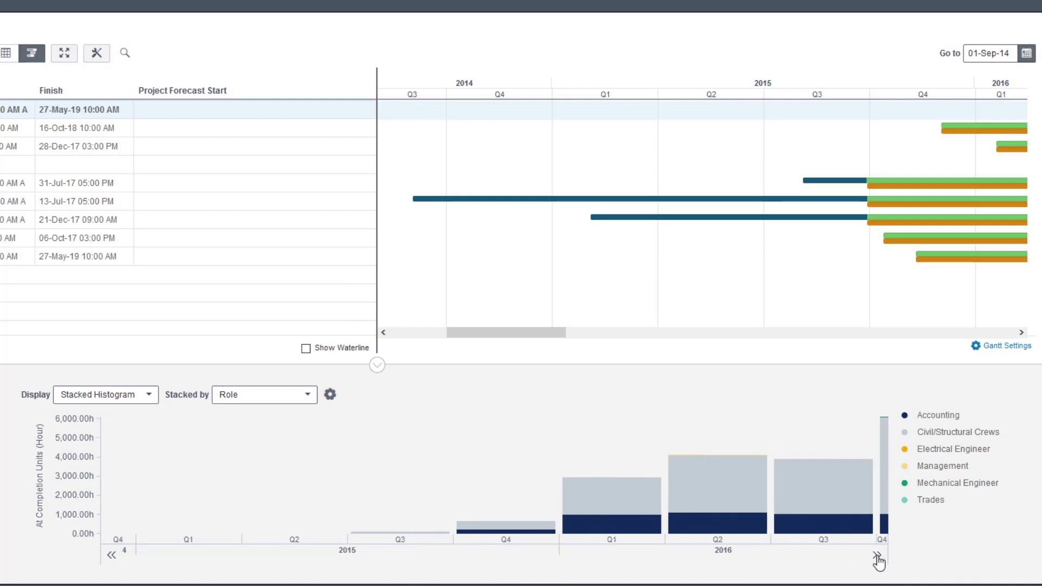
pyautogui.click(876, 557)
pyautogui.click(876, 557)
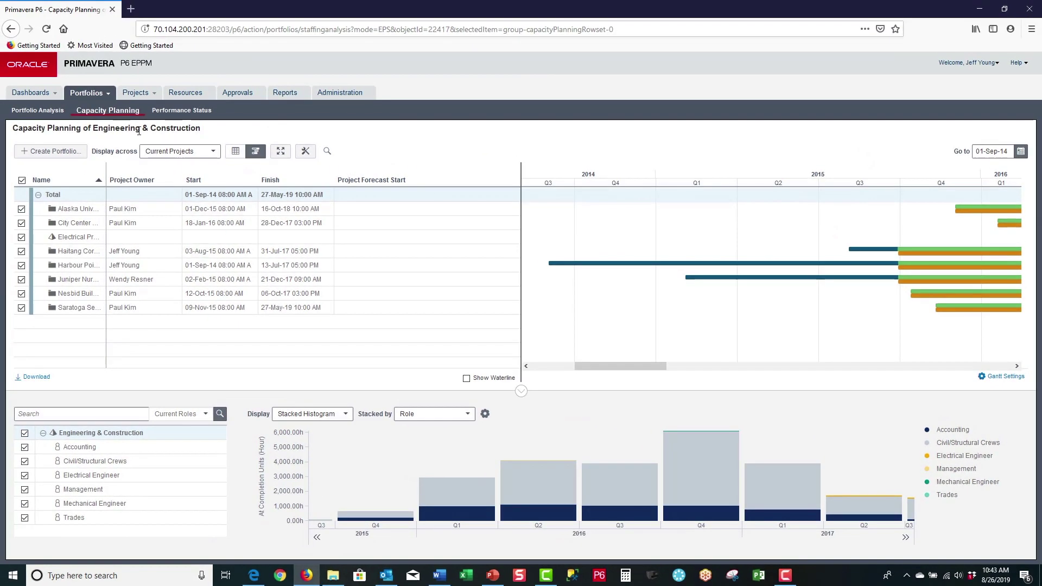
pyautogui.click(185, 116)
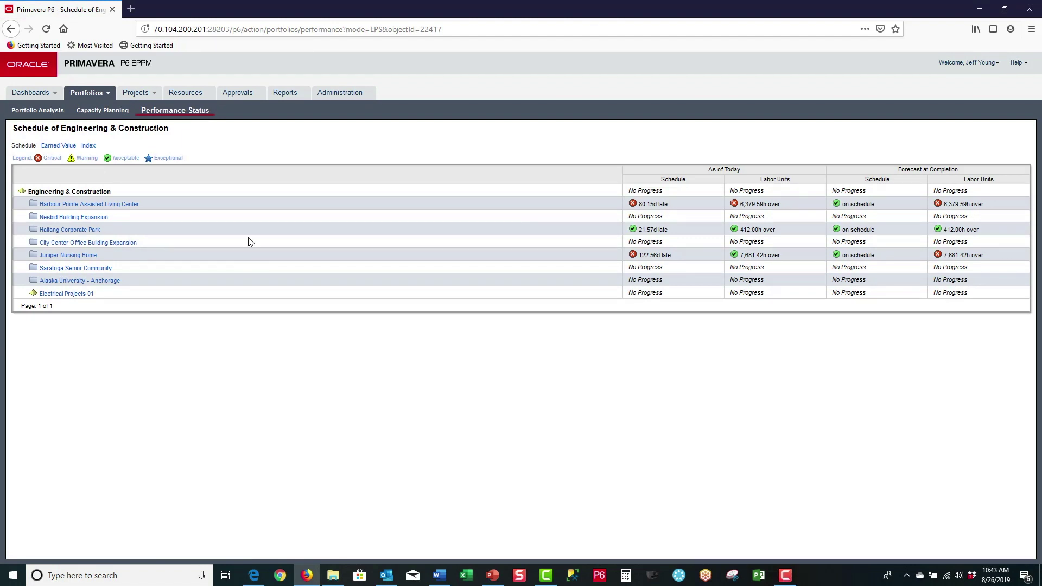
# - View the Earned Value table, then the performance Index table
pyautogui.click(57, 146)
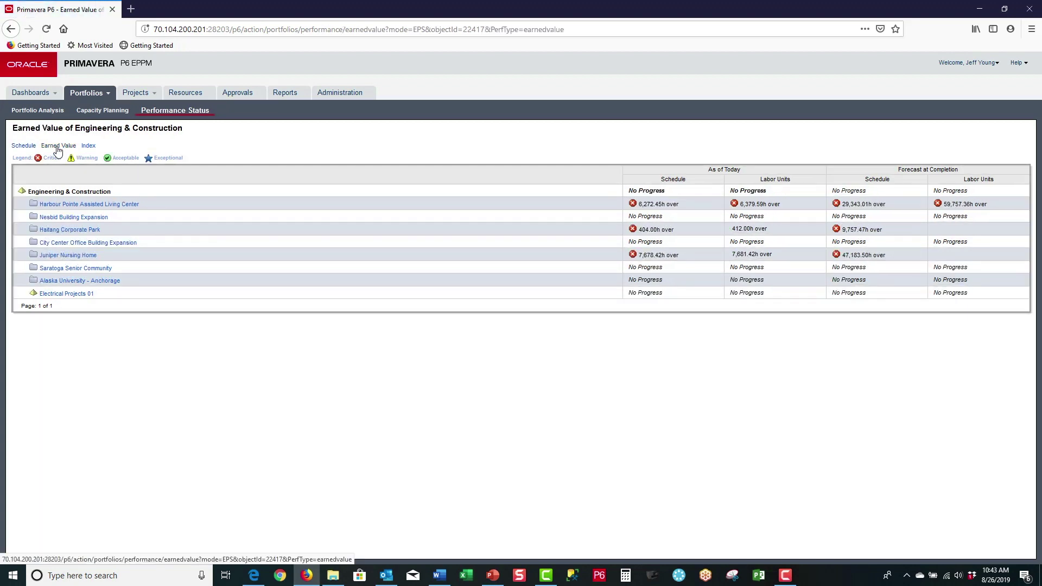
pyautogui.click(89, 146)
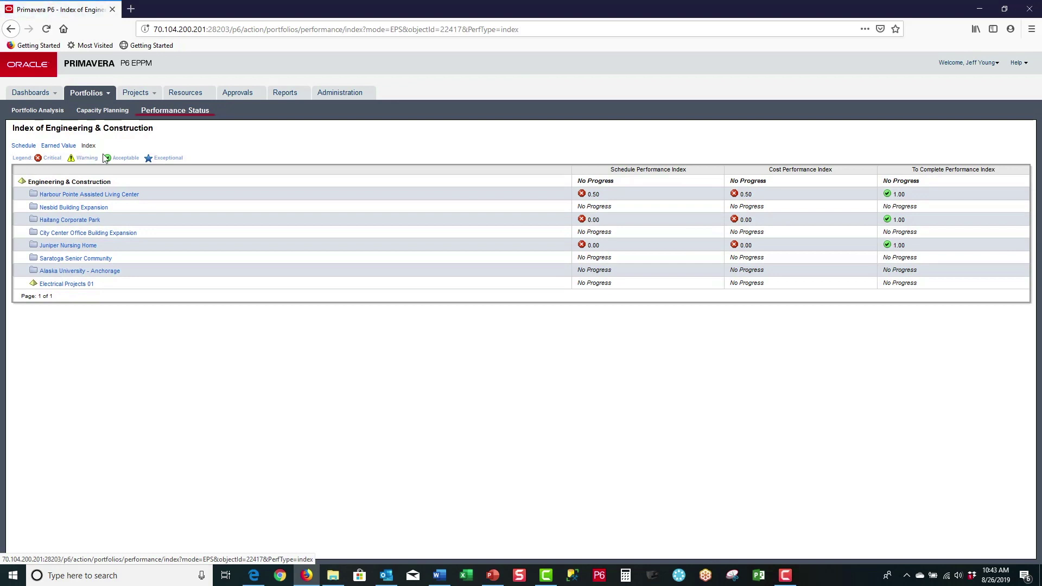